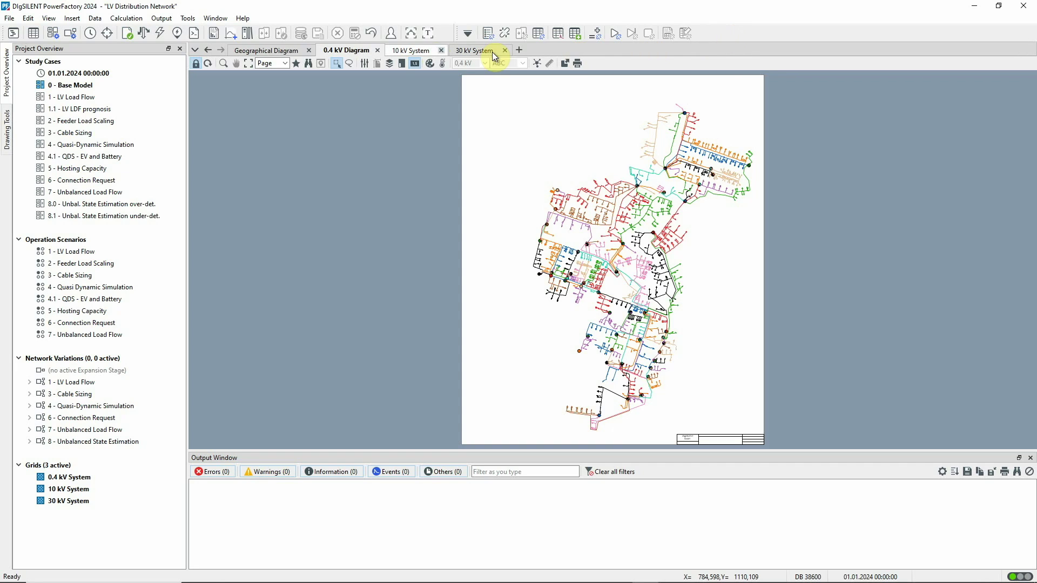
Look through the 10 kV and 30 kV diagrams, then open substation TRFSTA13_1 from the 0.4 kV diagram.
click(425, 52)
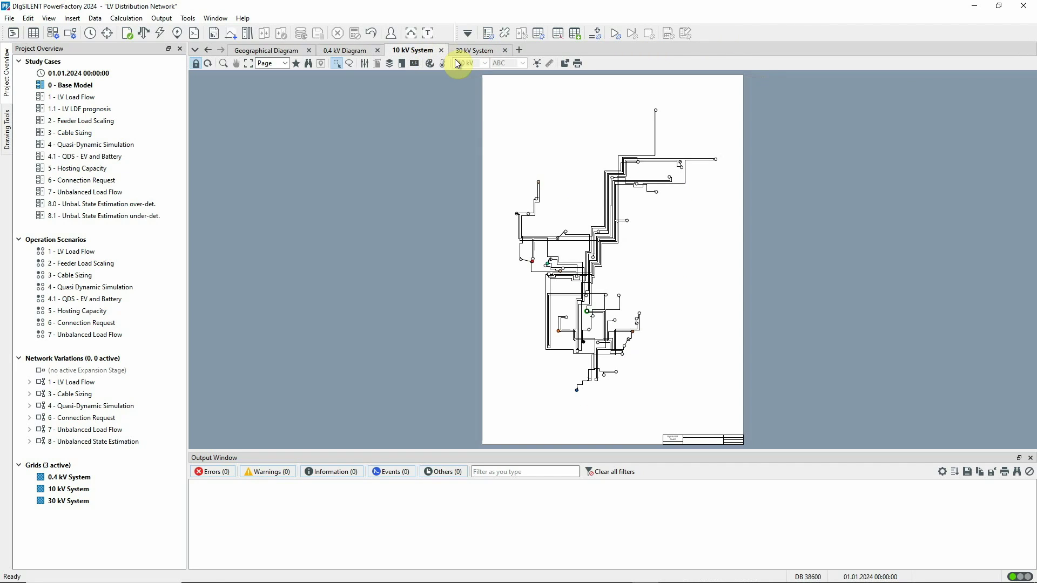
click(479, 50)
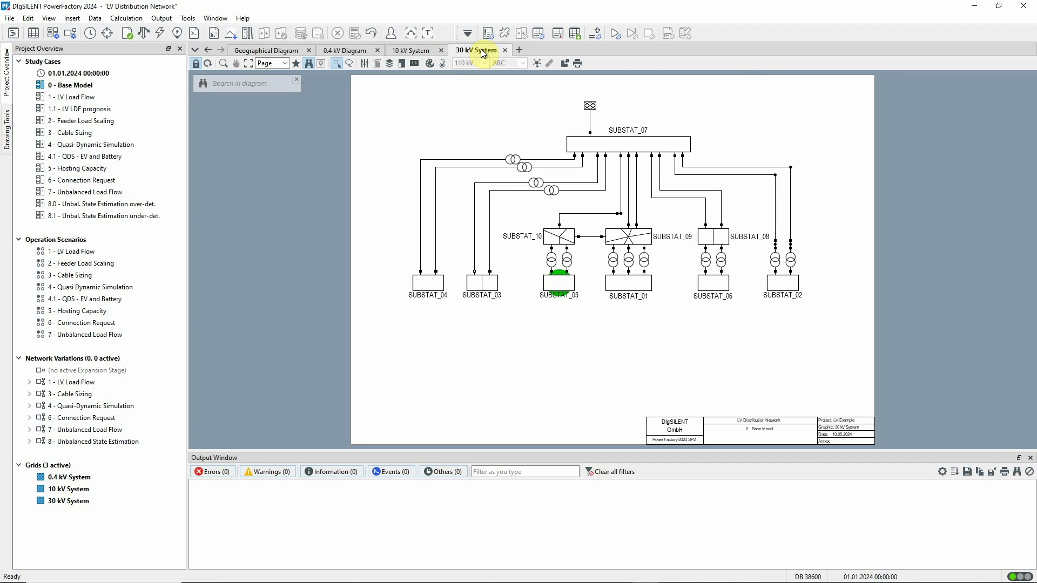
click(345, 51)
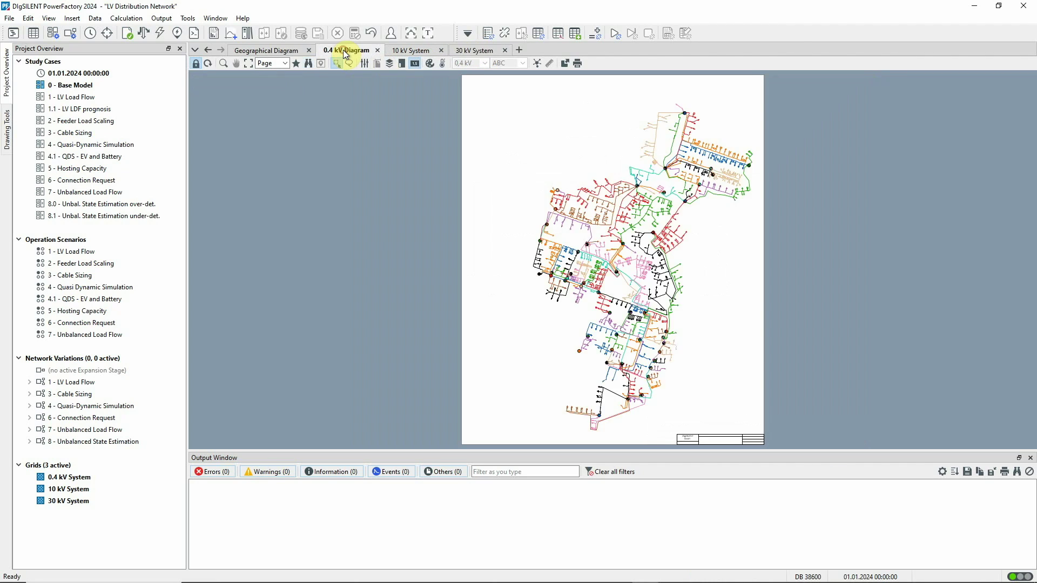
click(224, 63)
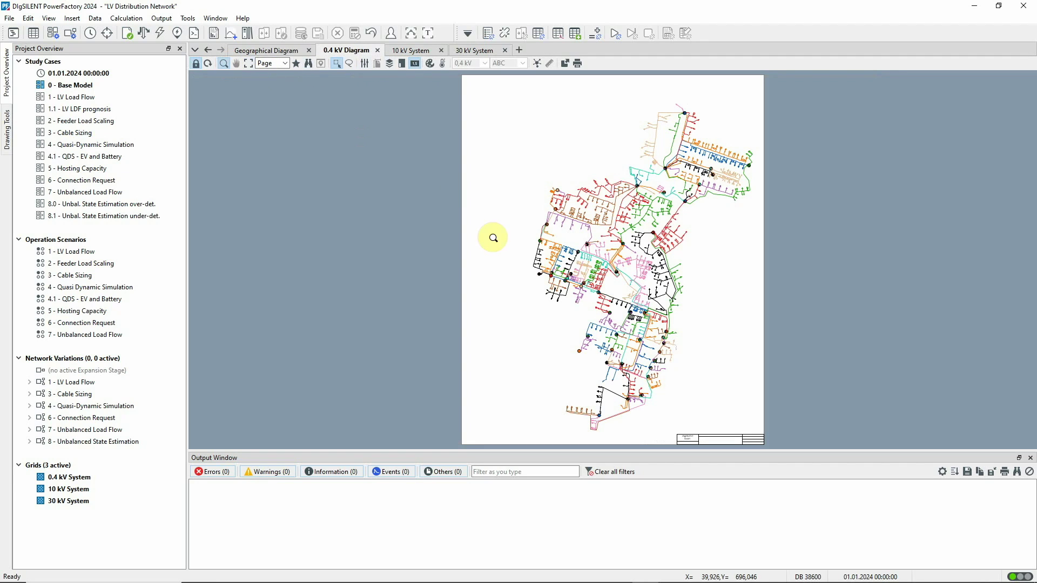
drag(573, 273, 719, 352)
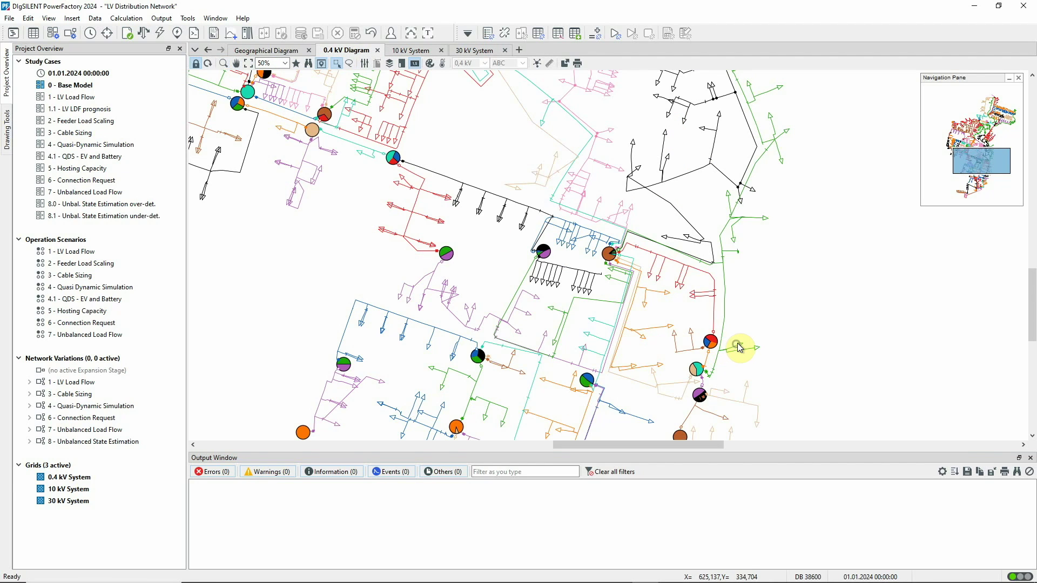
double_click(610, 253)
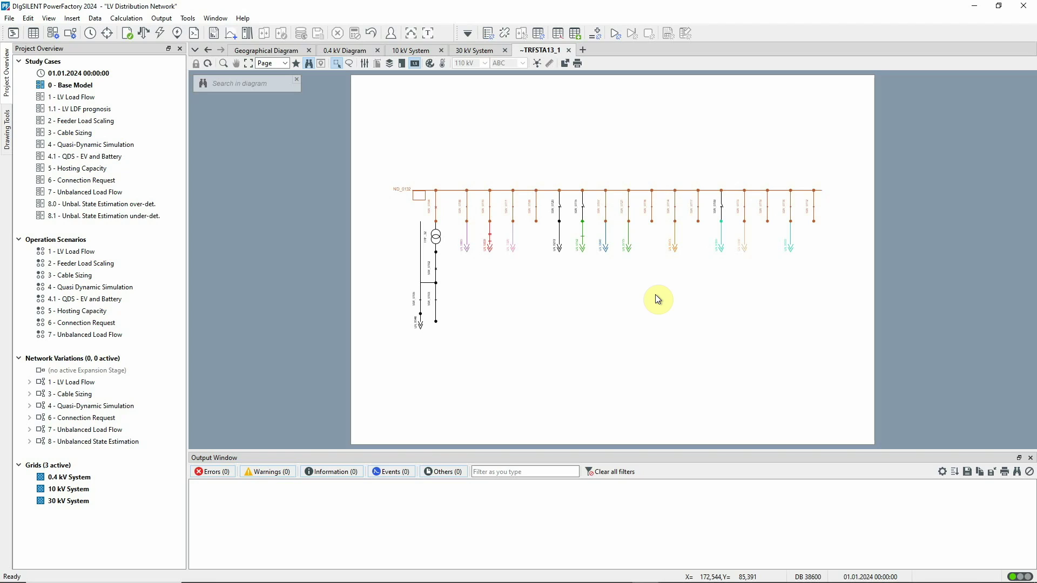
Mark a TRFSTA13_1 load branch in the 0.4 kV Diagram and bring up its colouring scheme.
right_click(468, 248)
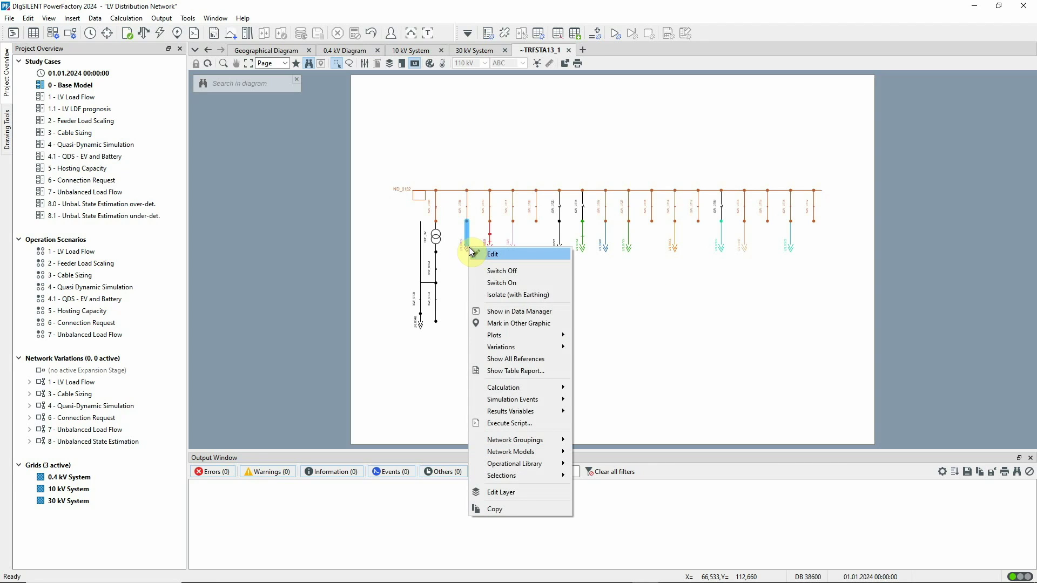
click(506, 322)
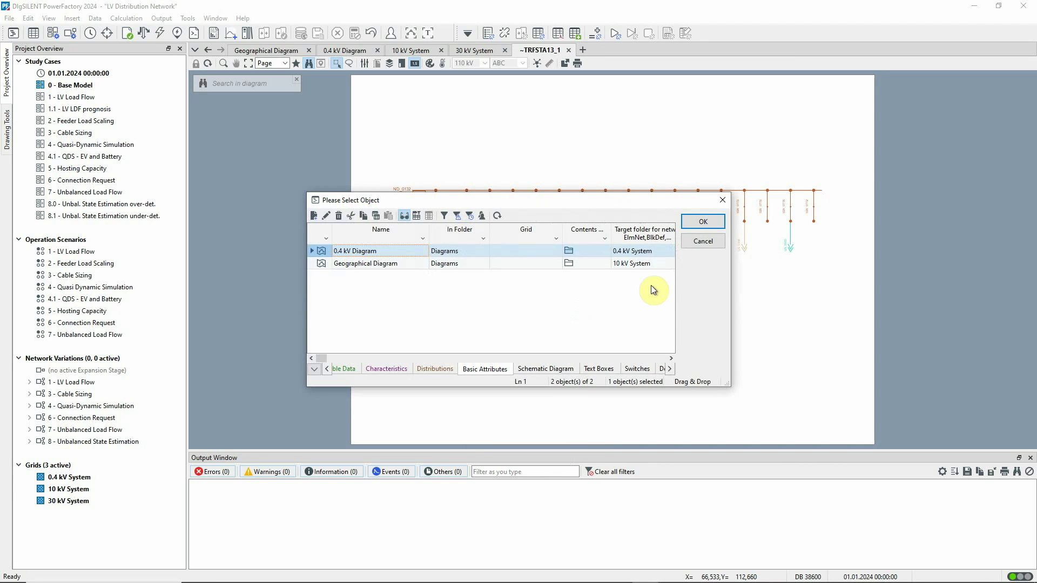
click(705, 221)
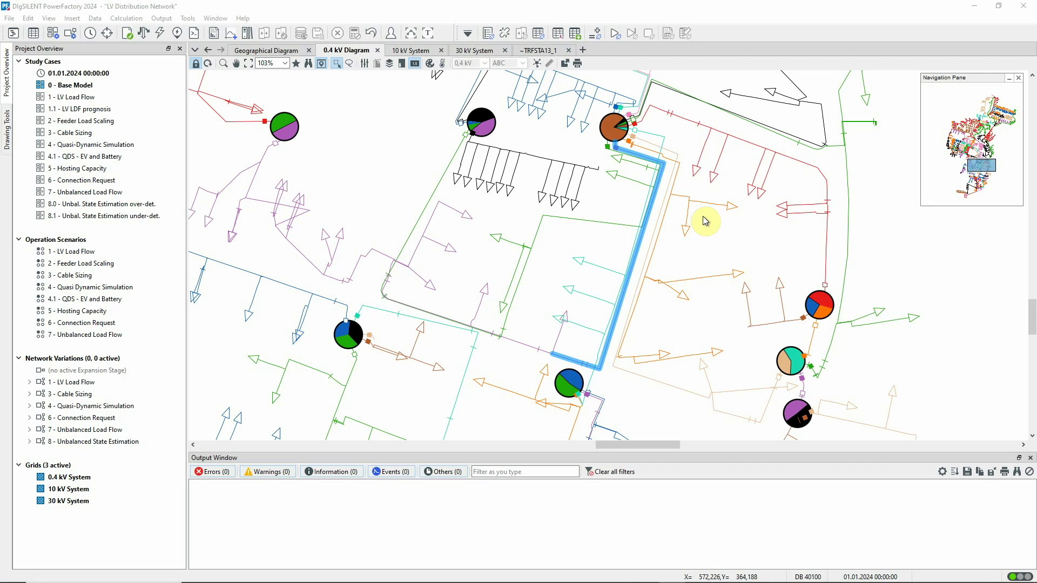
click(249, 64)
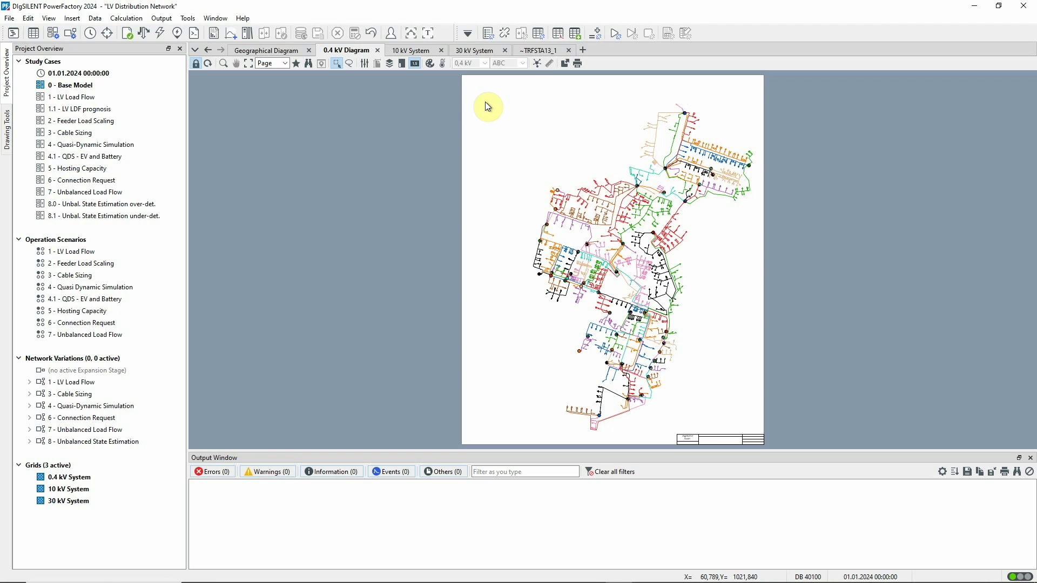
click(430, 64)
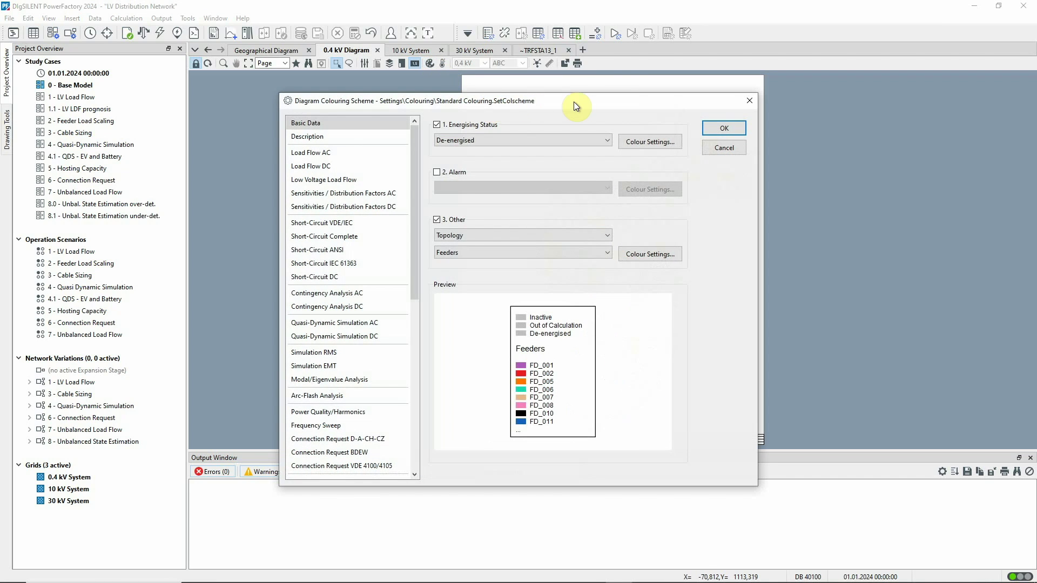
Cancel the Diagram Colouring Scheme dialog and bring up the Network Model Manager.
drag(621, 99, 390, 135)
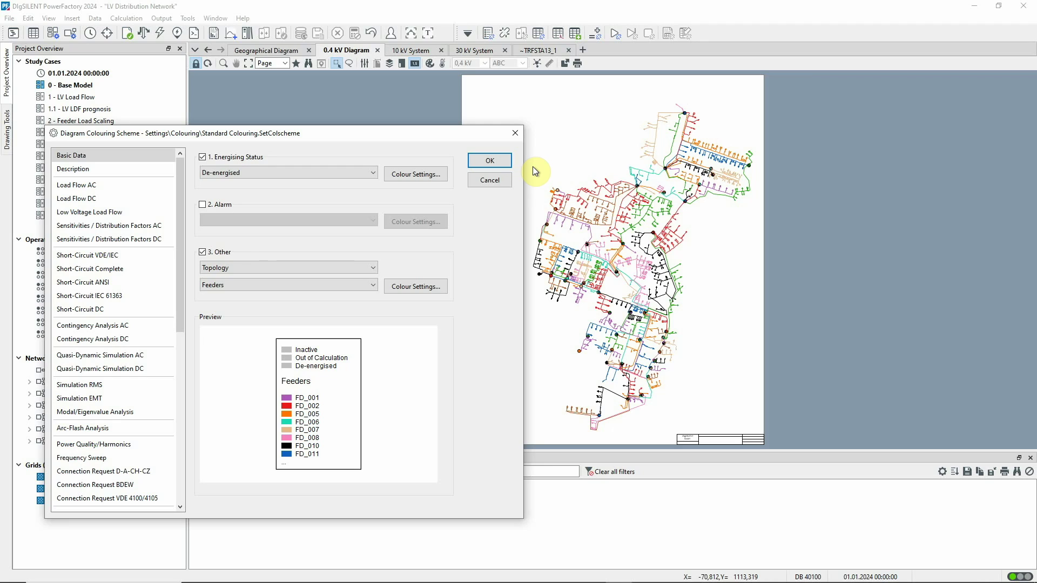
click(505, 179)
click(33, 33)
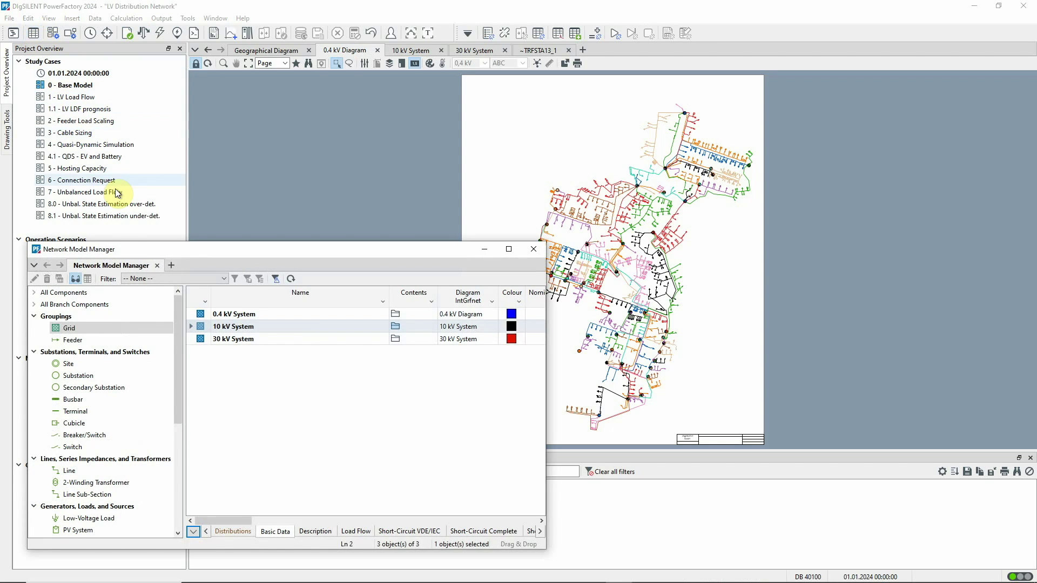
Open feeder FD_005 from the feeder list and review its element list.
click(86, 341)
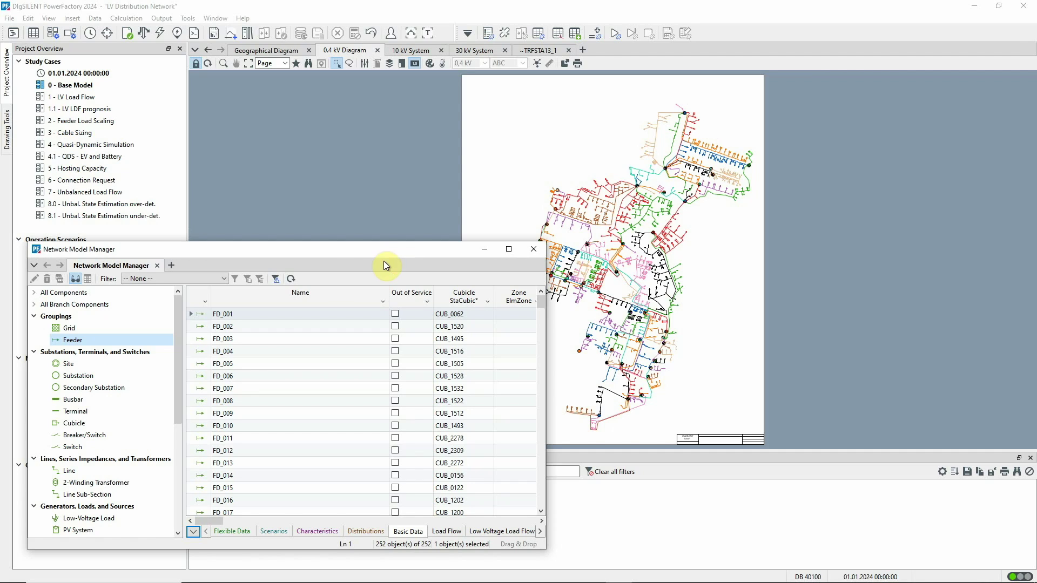
click(204, 363)
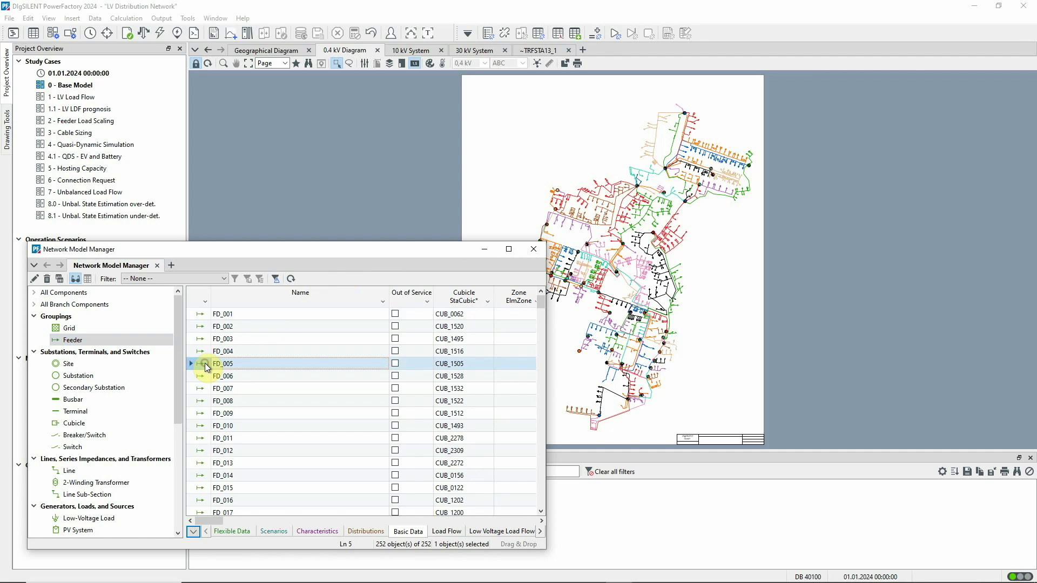
double_click(205, 364)
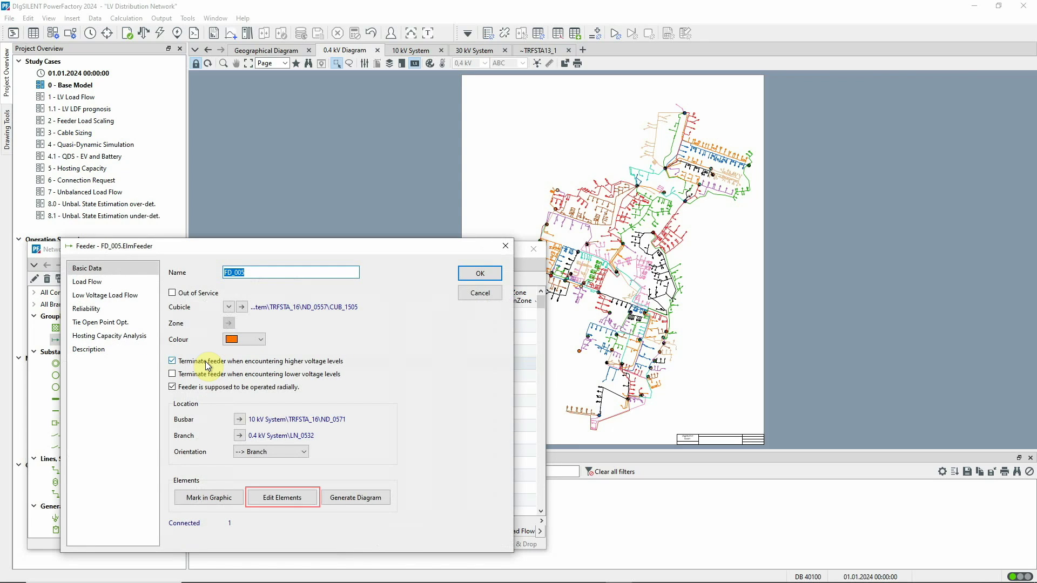
click(301, 497)
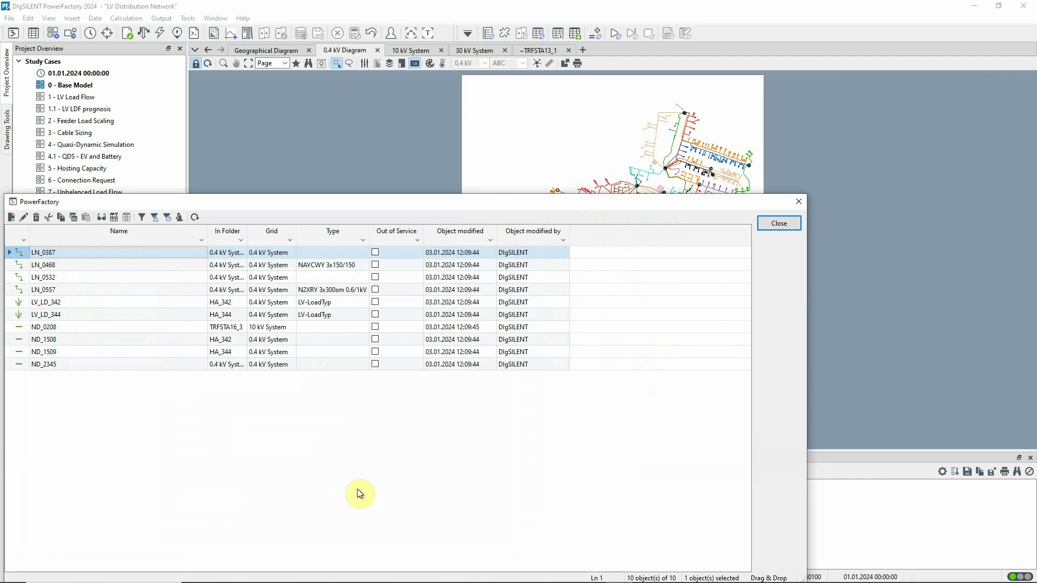
click(772, 223)
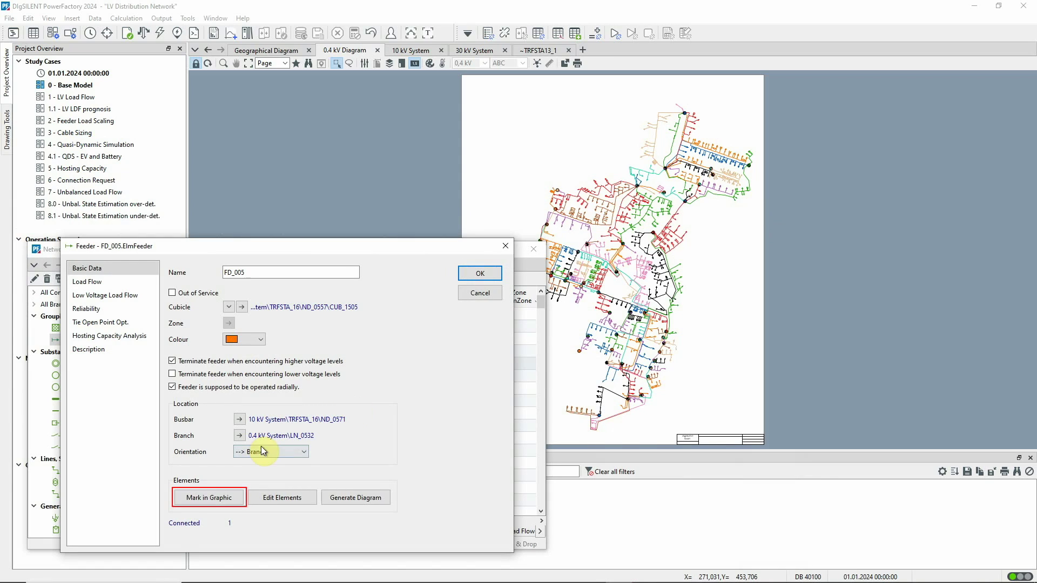
Mark FD_005 in the 0.4 kV Diagram, close the dialogs and fit the page.
click(194, 496)
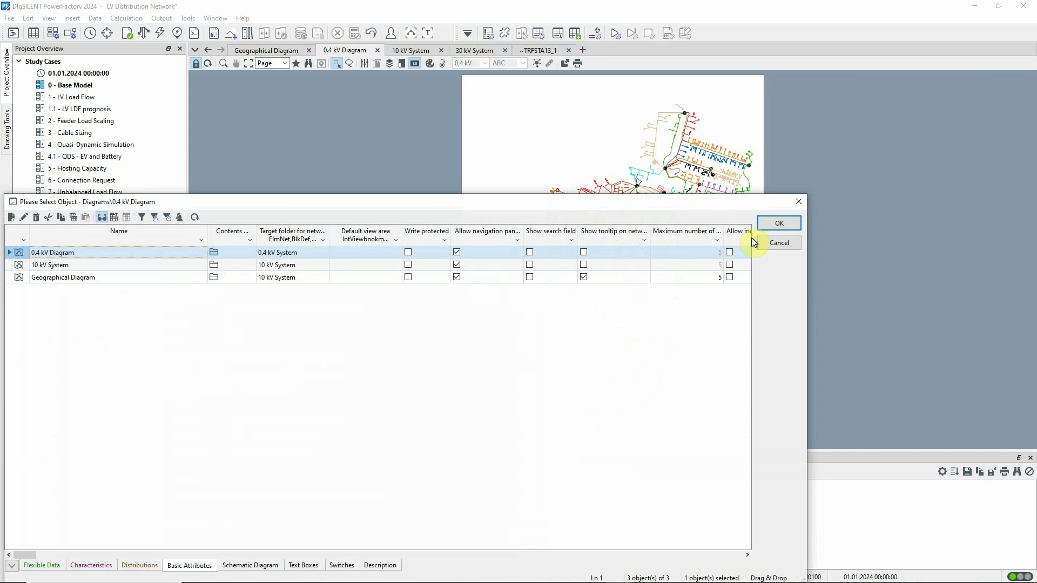
click(772, 223)
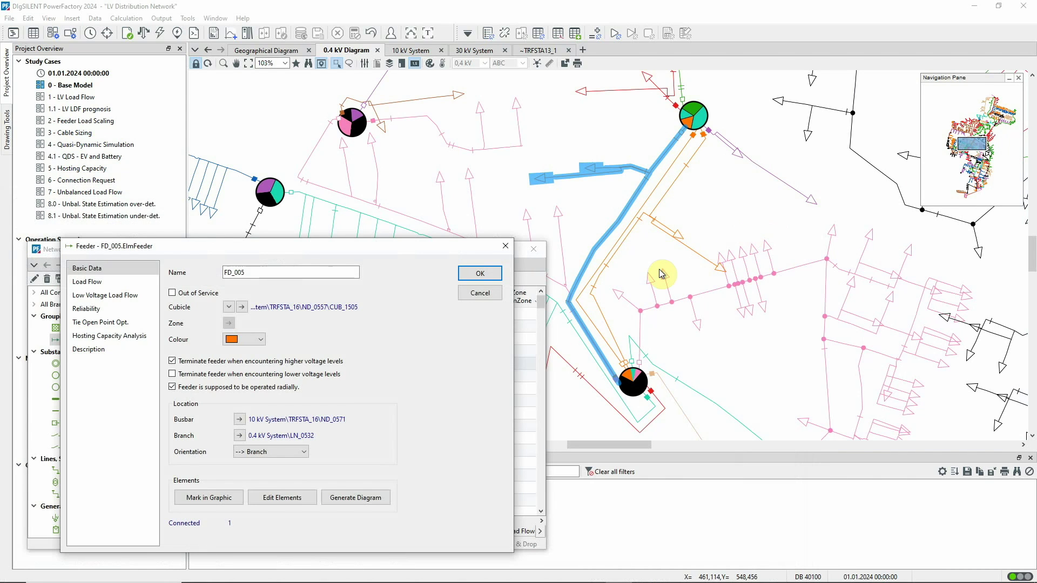
click(484, 295)
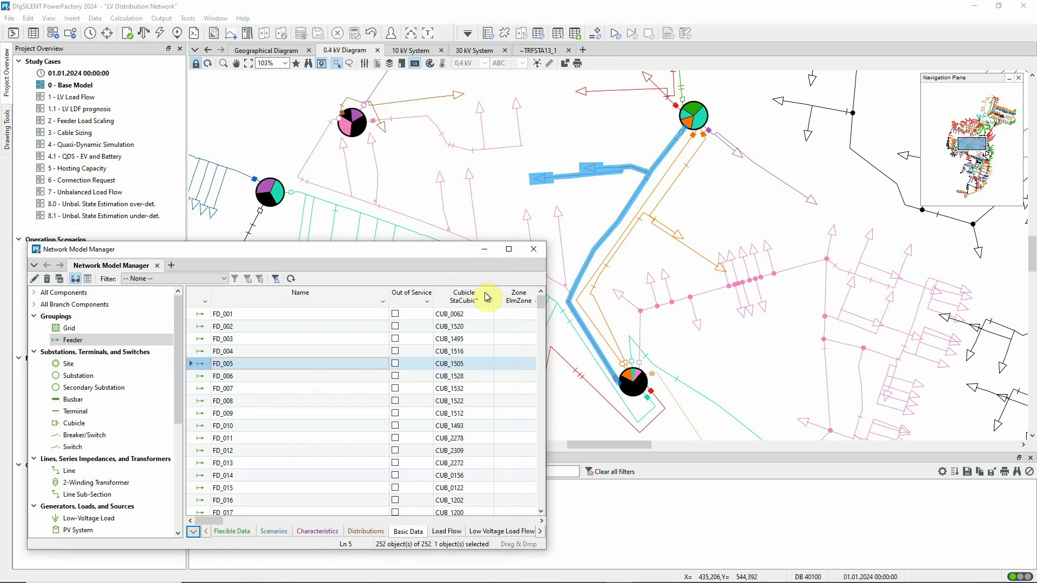
click(536, 252)
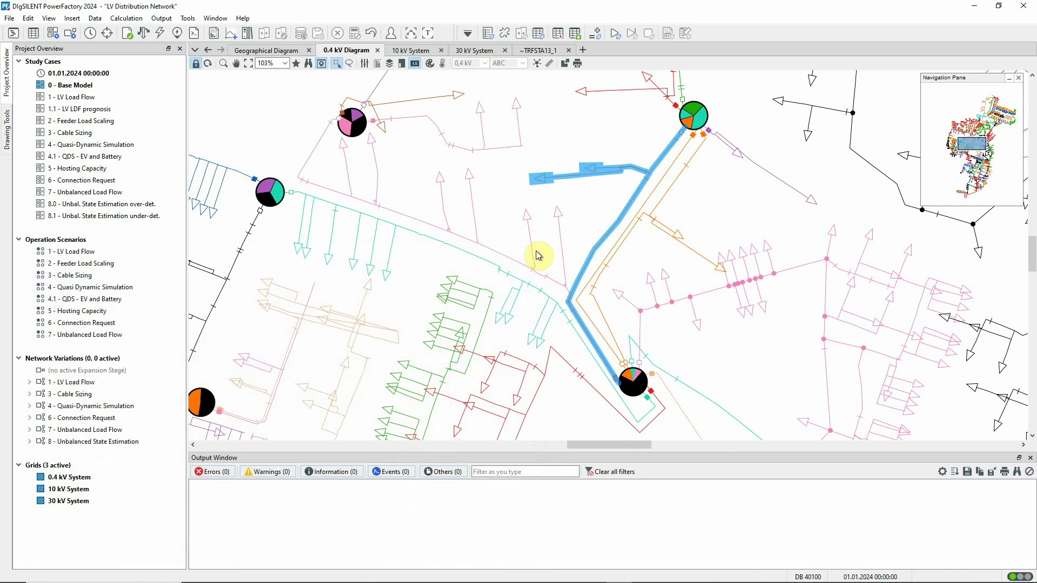
click(249, 64)
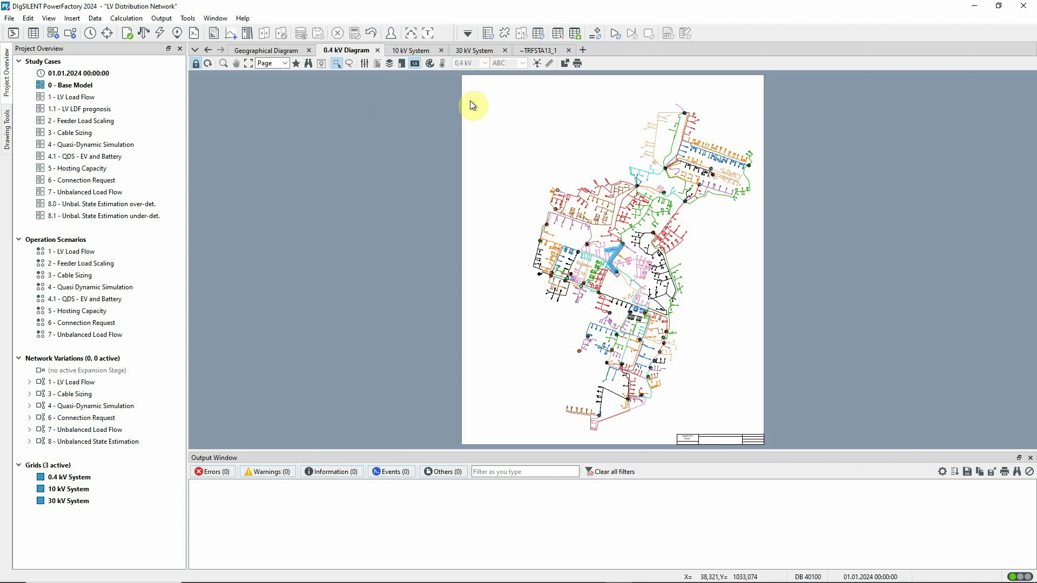
Replace '3. Other' feeder colouring with '2. Alarm' Feeder Radiality Check colouring.
click(432, 64)
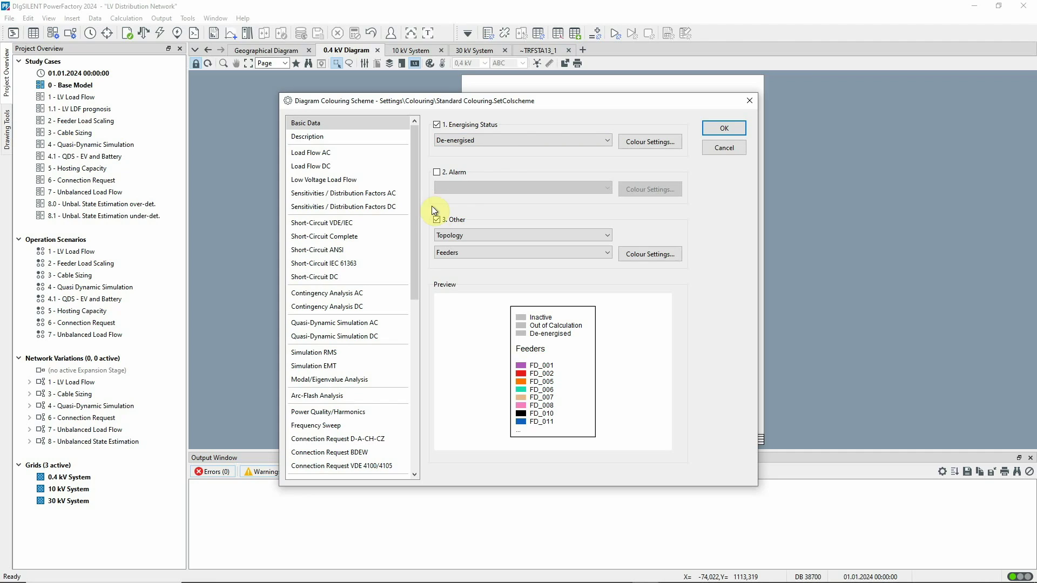
click(437, 220)
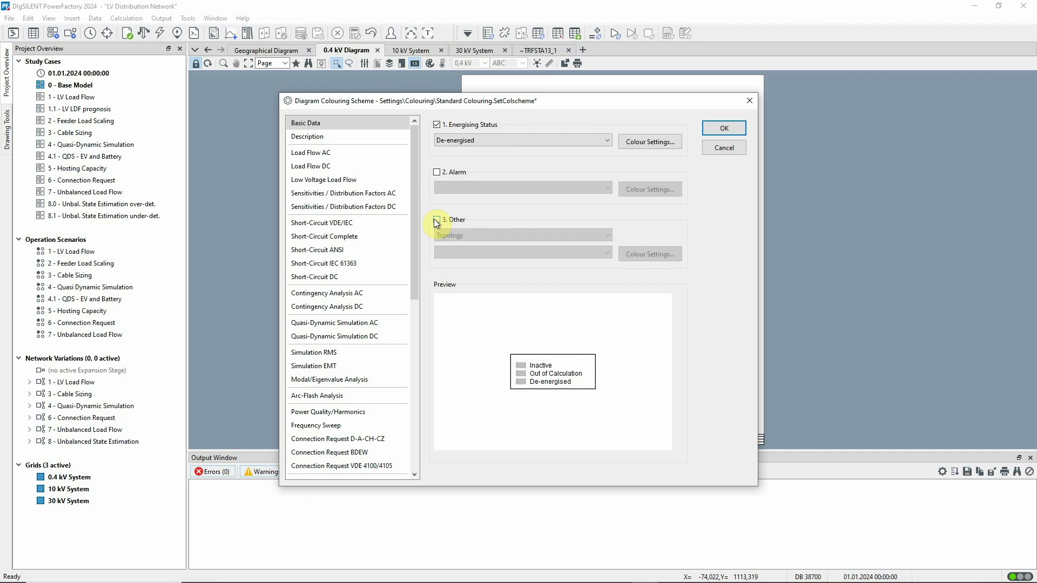
click(436, 172)
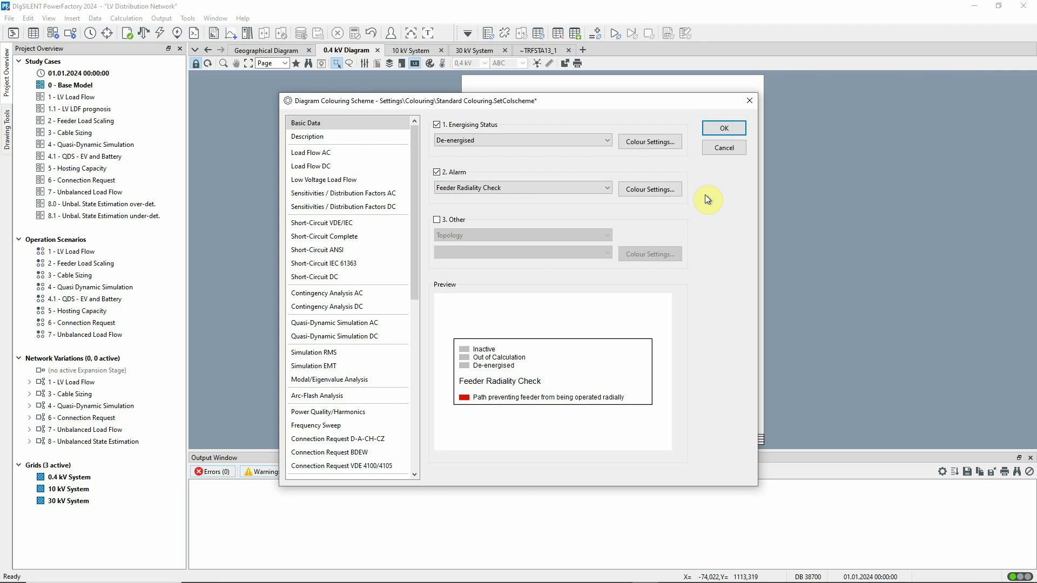
click(732, 128)
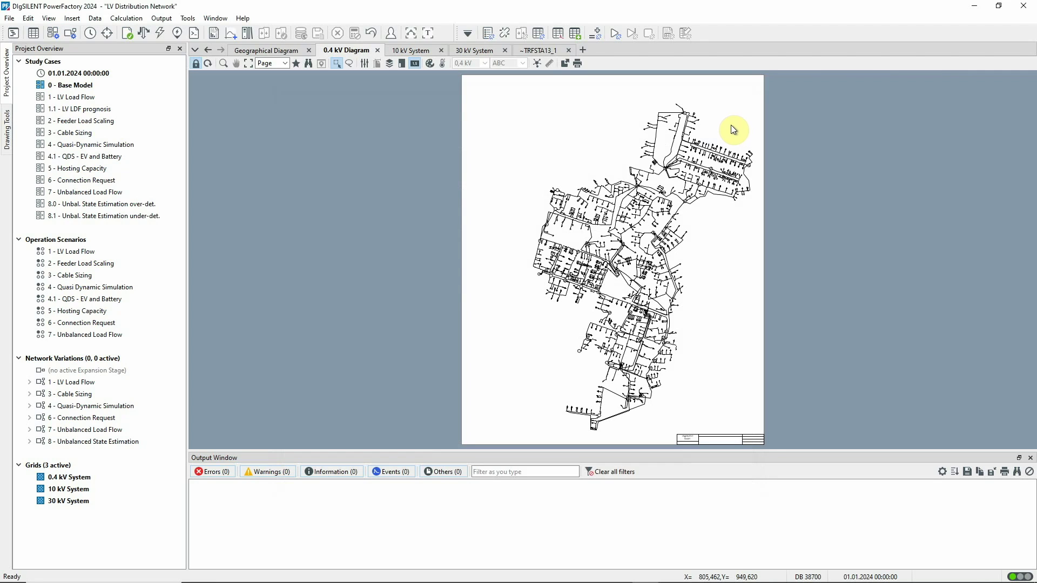
click(223, 63)
Close a feeder breaker in station TRFSTA09_1 to create a mesh.
drag(584, 98, 757, 206)
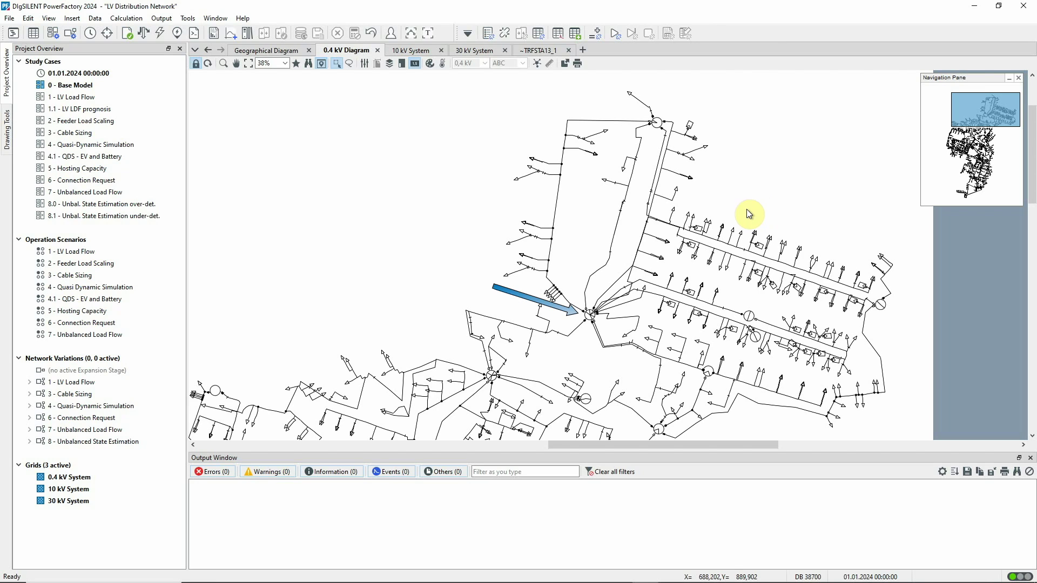
double_click(592, 313)
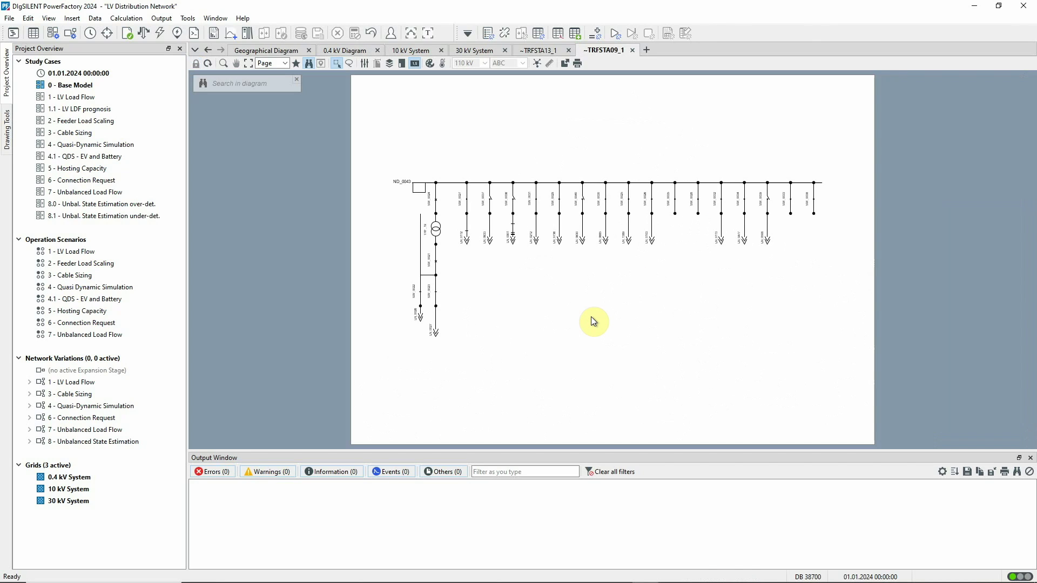
click(493, 204)
Back in the 0.4 kV Diagram, open station TRFSTA10_4's detailed diagram.
click(372, 52)
click(429, 92)
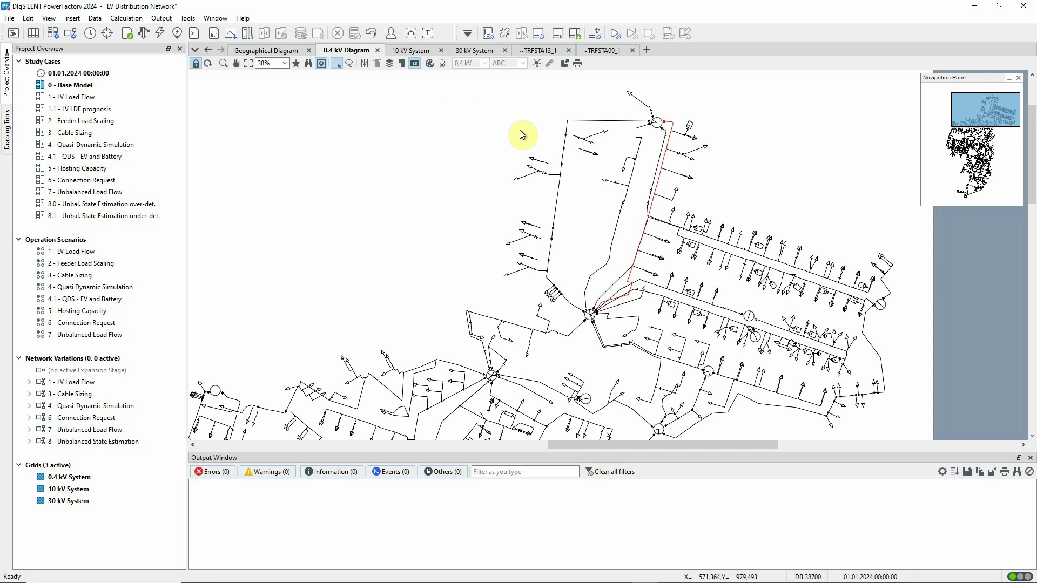
double_click(655, 126)
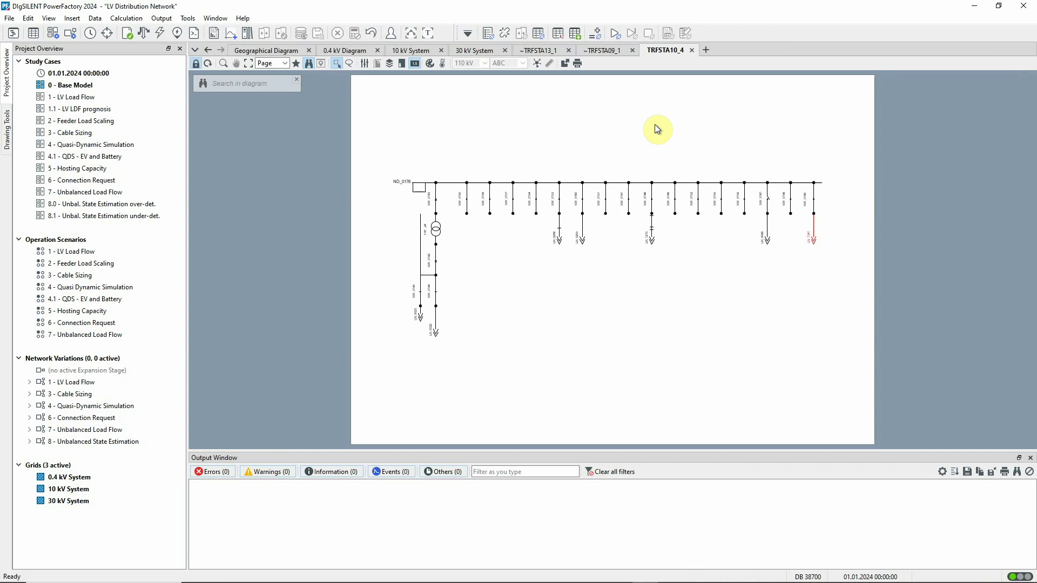
Open the rightmost feeder breaker in TRFSTA10_4 to break the mesh.
click(814, 201)
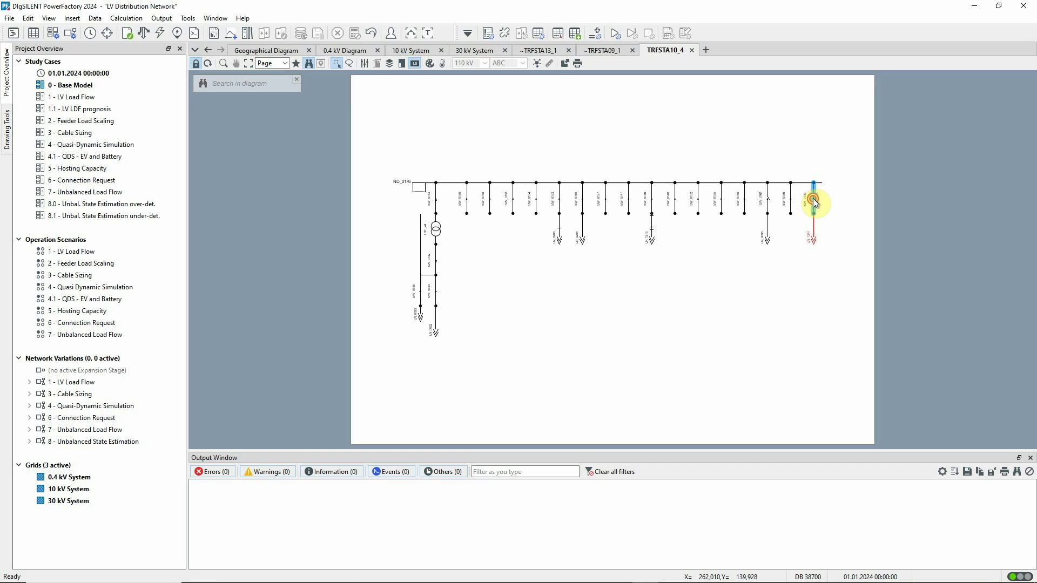